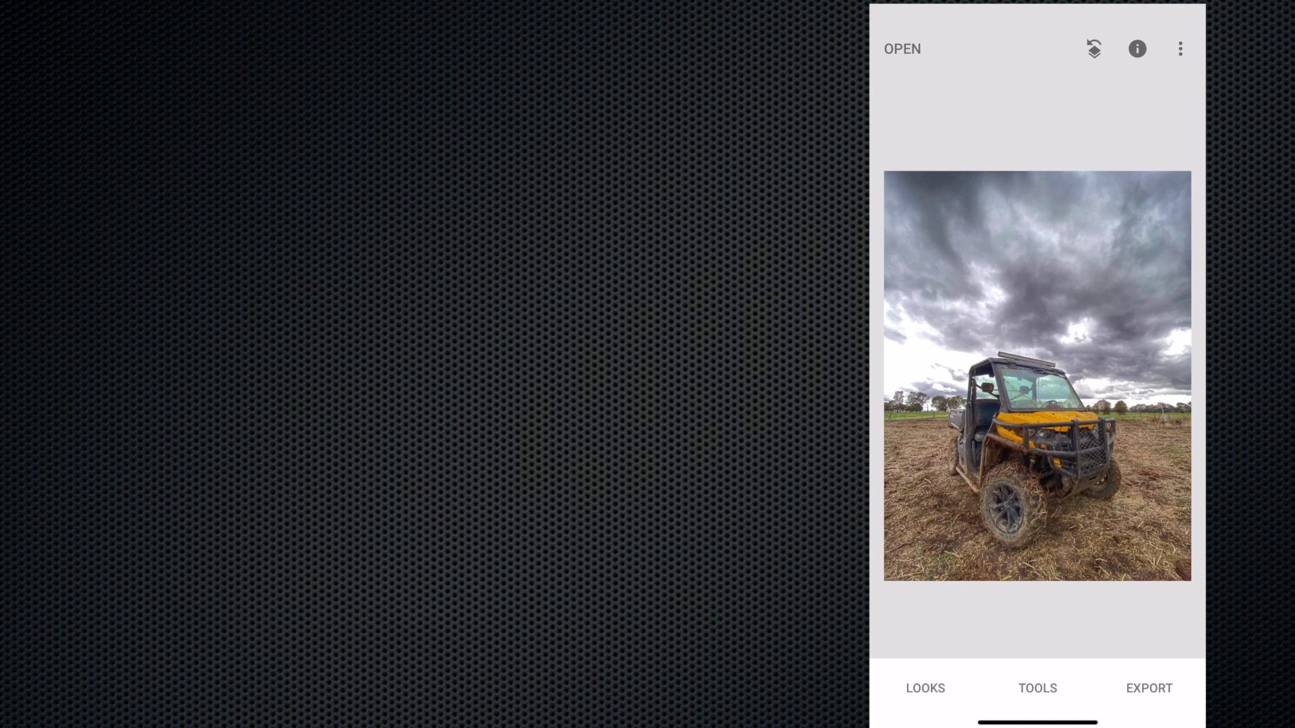
- Apply Black & White to the buggy photo, previewing other looks before settling on Contrast
{"action": "left_click", "coordinate": [1038, 688]}
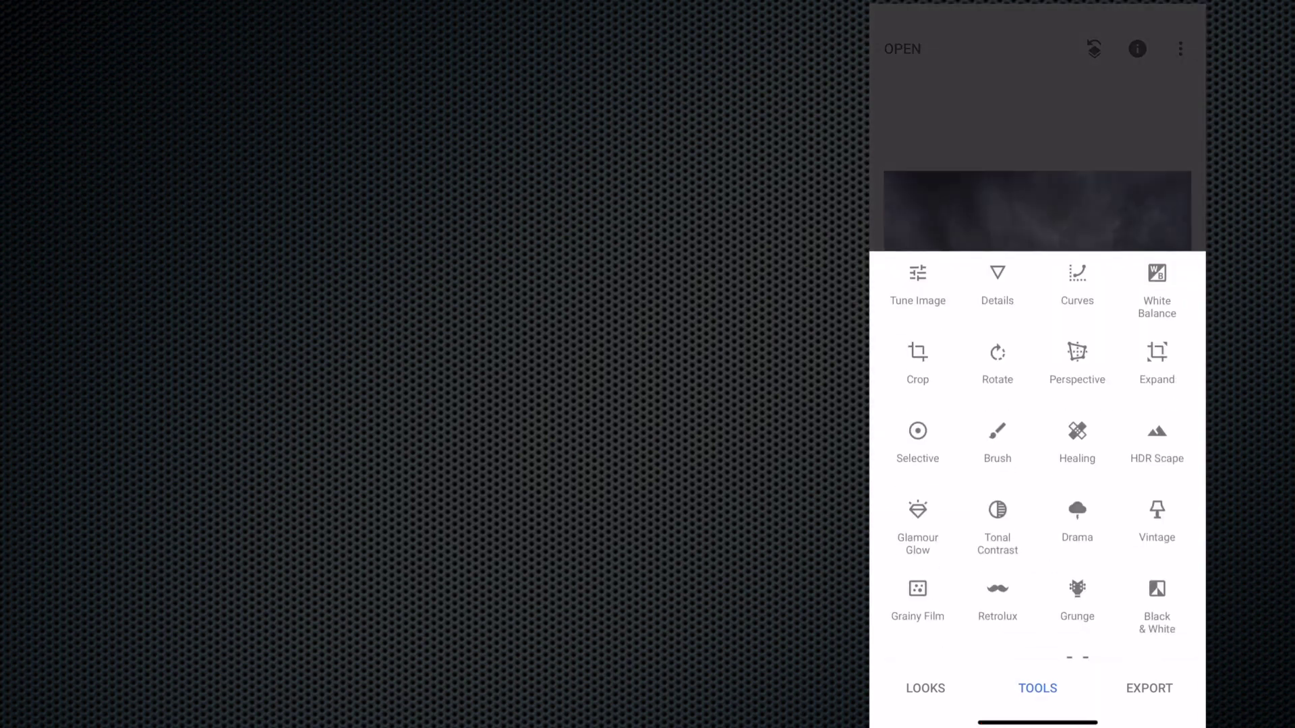
{"action": "left_click", "coordinate": [1155, 602]}
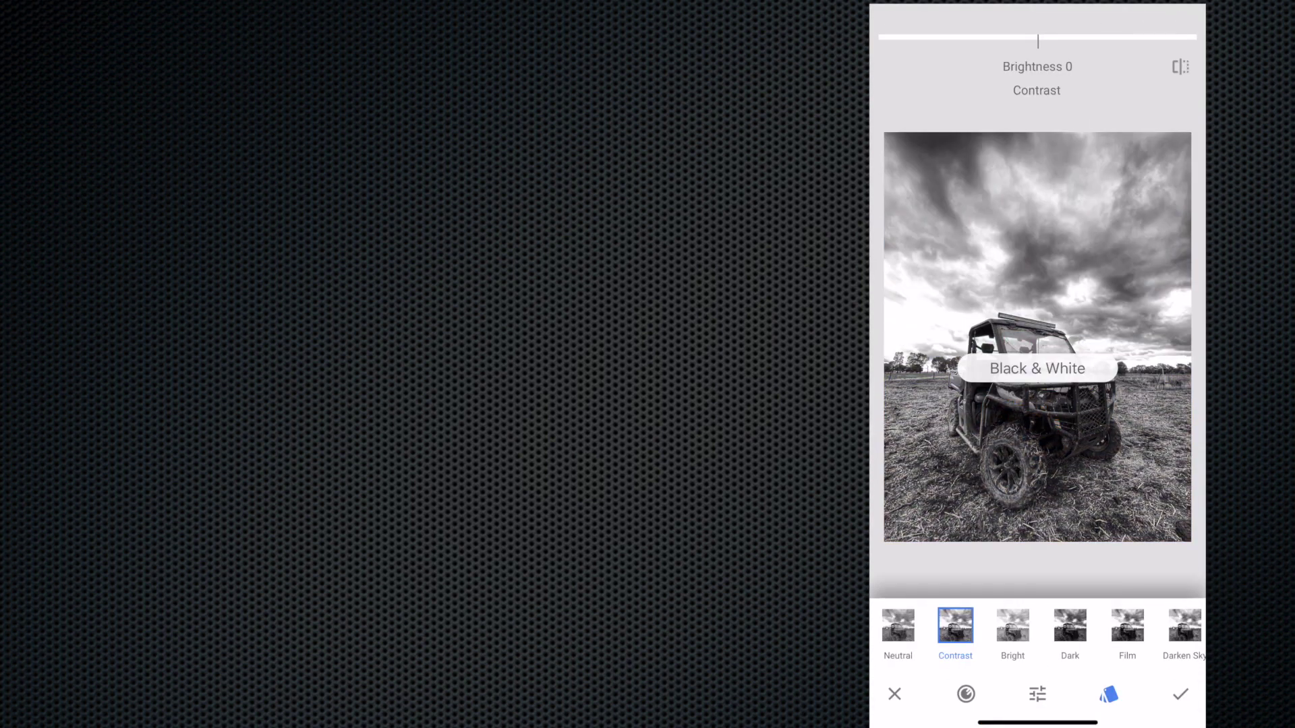
{"action": "left_click", "coordinate": [954, 625]}
{"action": "left_click", "coordinate": [1012, 625]}
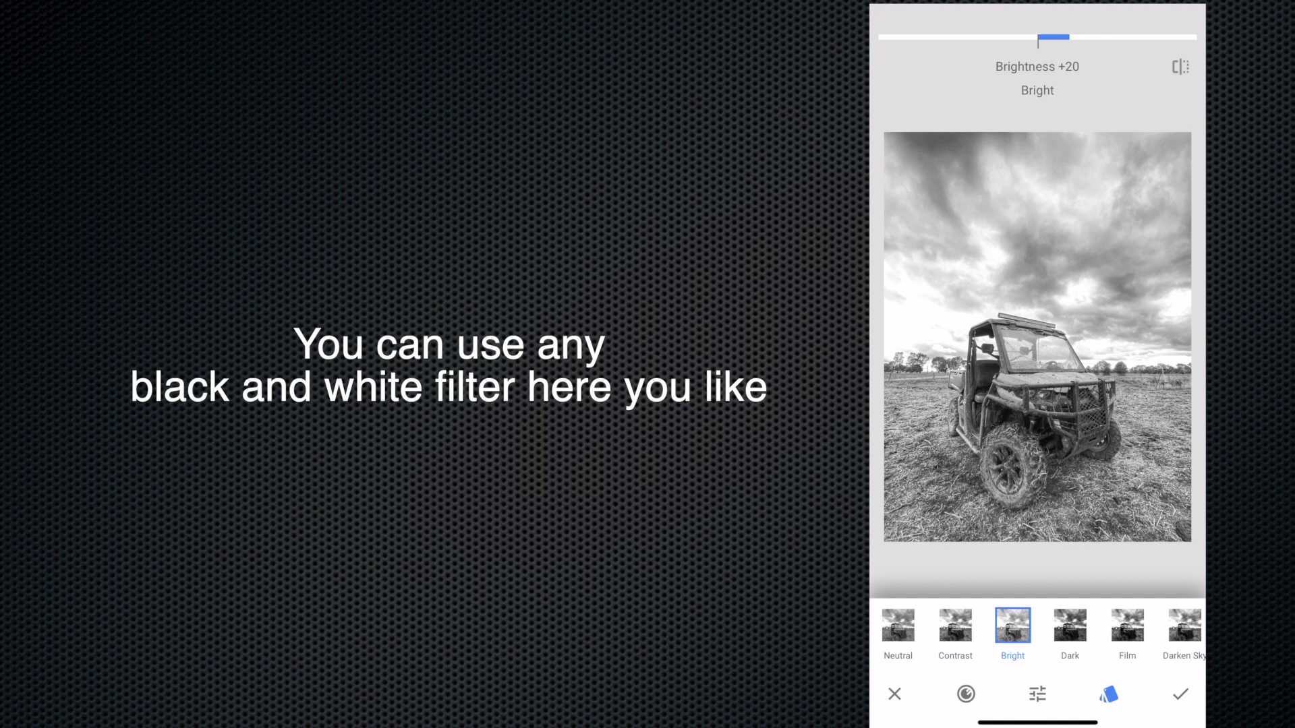
{"action": "left_click", "coordinate": [1068, 626]}
{"action": "left_click", "coordinate": [954, 626]}
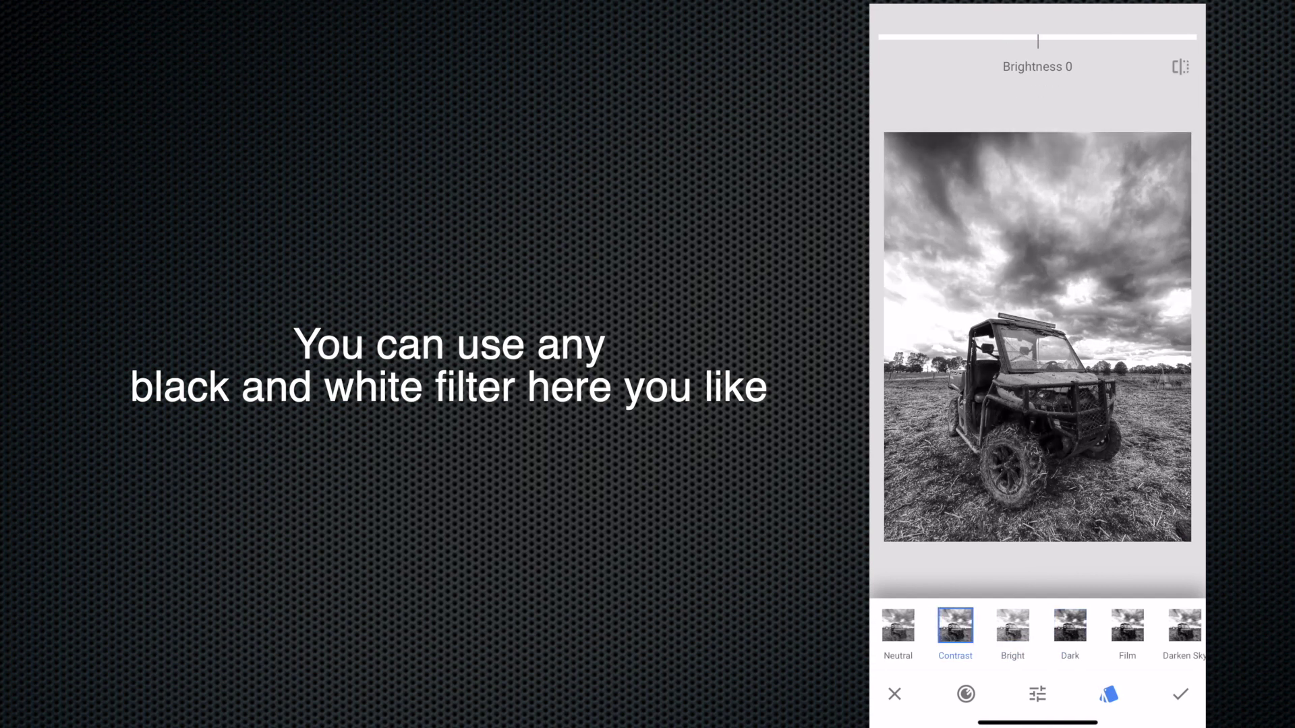
- Accept the Contrast black-and-white conversion on the buggy photo
{"action": "left_click", "coordinate": [1180, 694]}
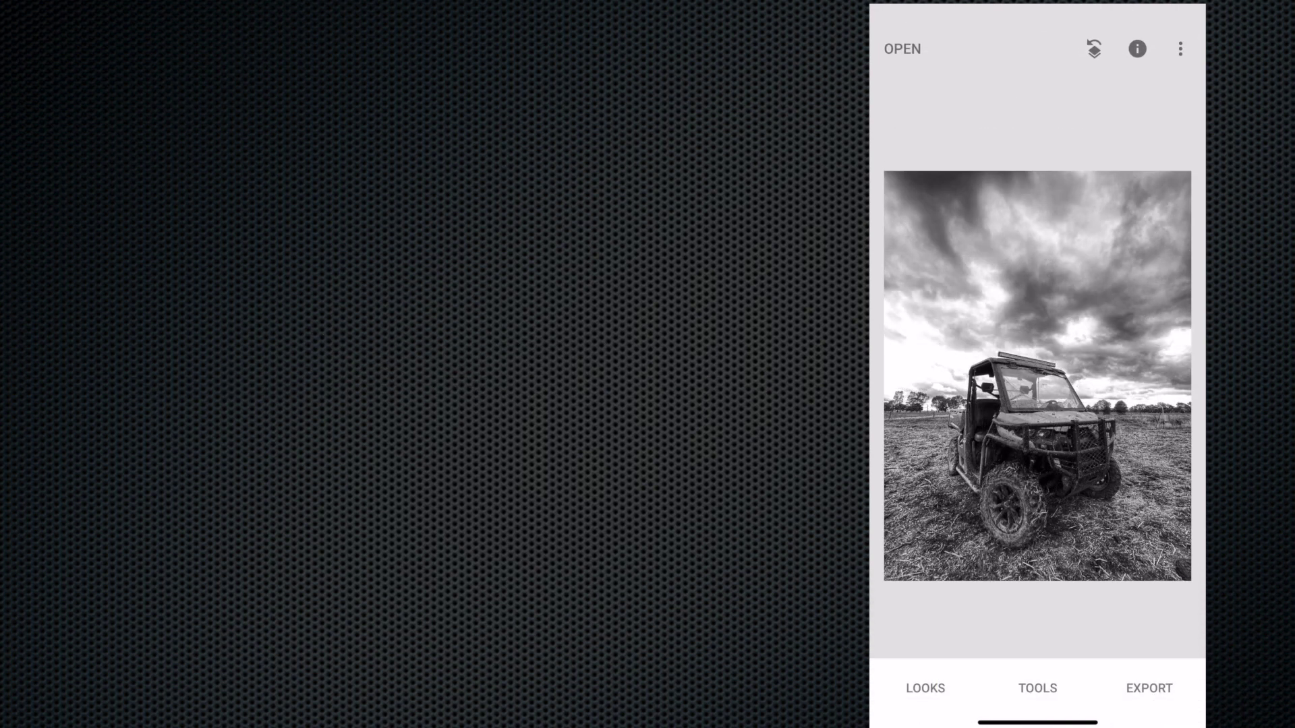